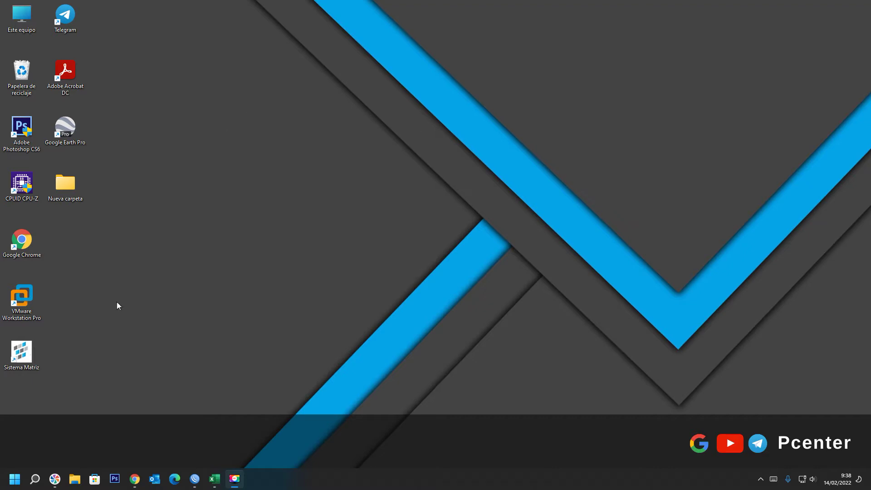
# Switch to the TP-Link router page in Chrome, exit Quick Setup and view the DHCP settings and client list.
pyautogui.click(134, 480)
pyautogui.click(184, 458)
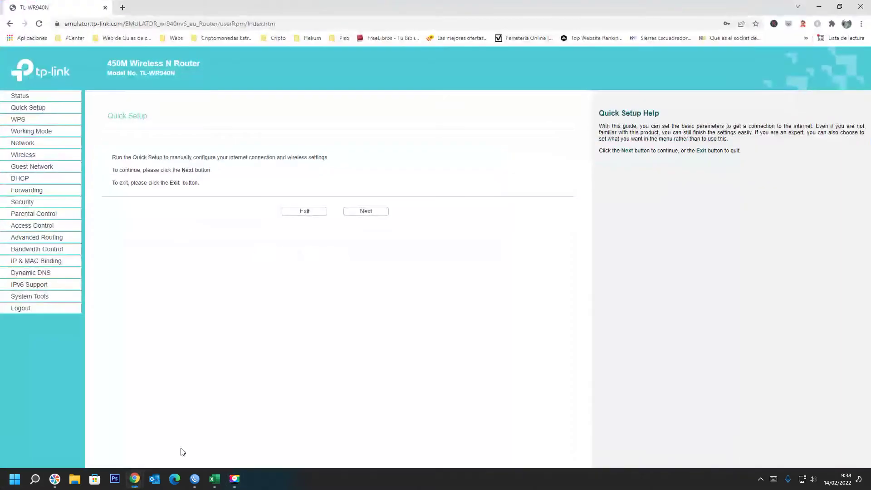
pyautogui.click(301, 212)
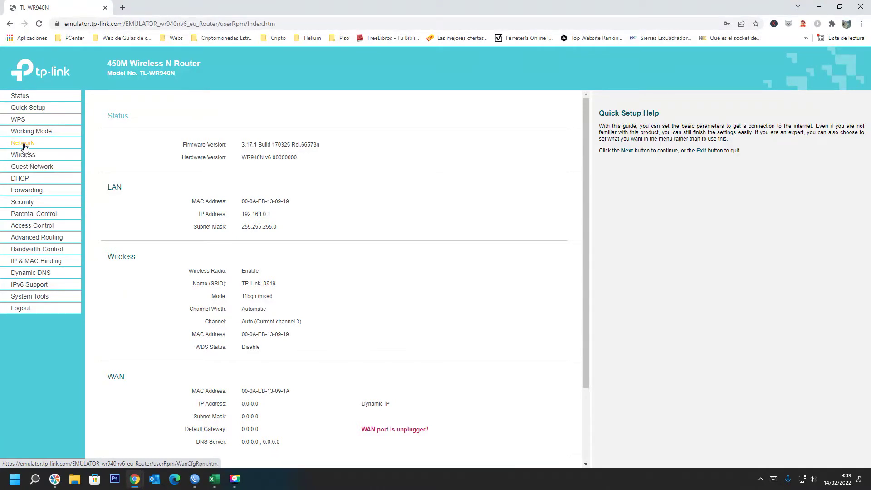
pyautogui.click(19, 180)
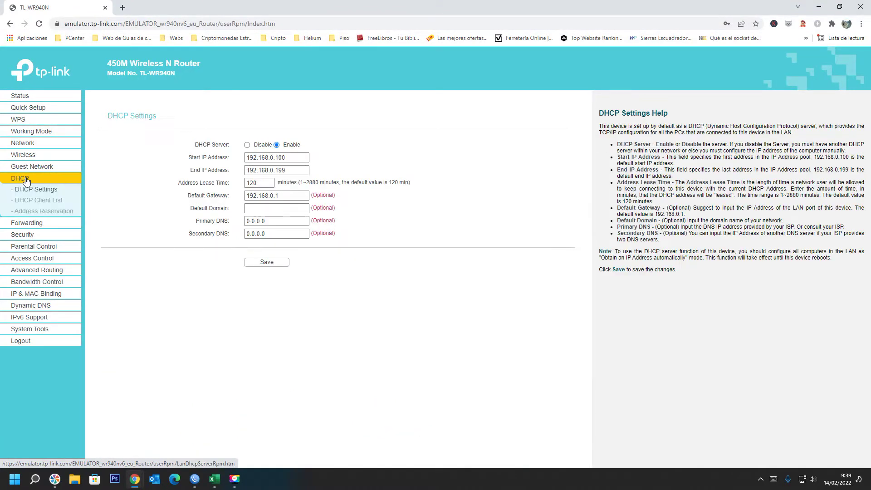
pyautogui.doubleClick(67, 23)
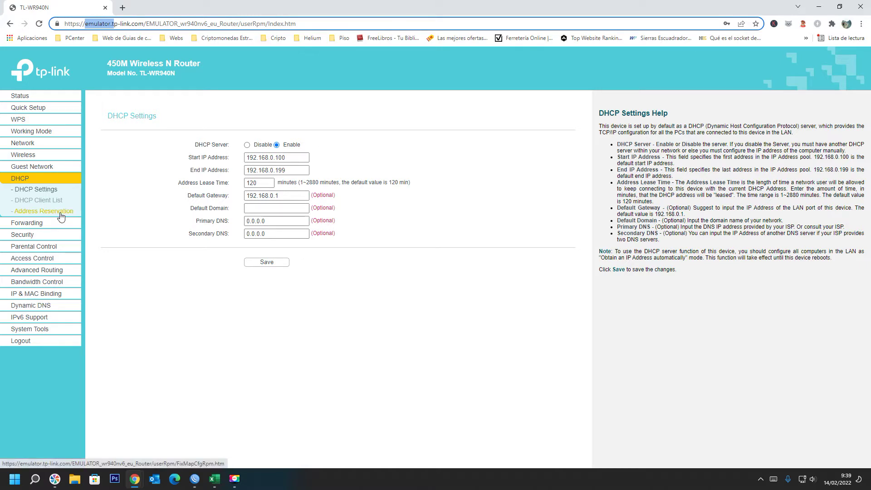
pyautogui.click(54, 205)
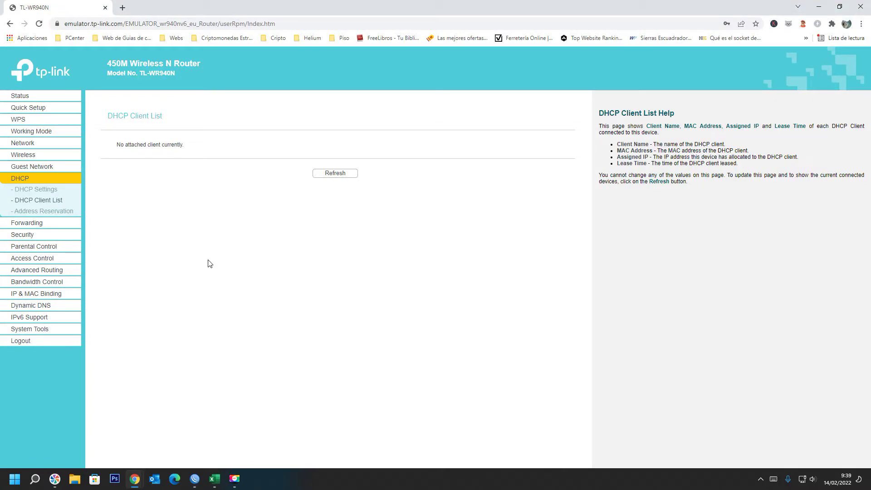
# Add and save a virtual server entry forwarding service port 44158 to internal port 44158 at IP address 192.168.1.50.
pyautogui.click(29, 227)
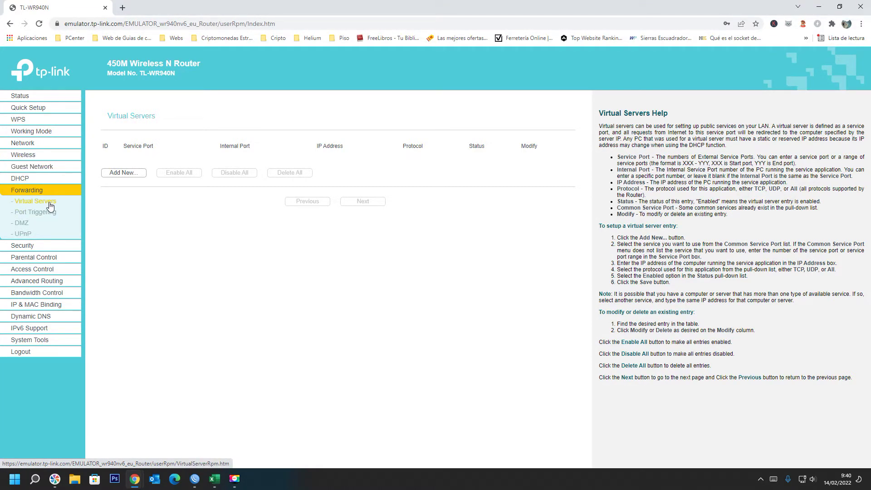
pyautogui.click(135, 173)
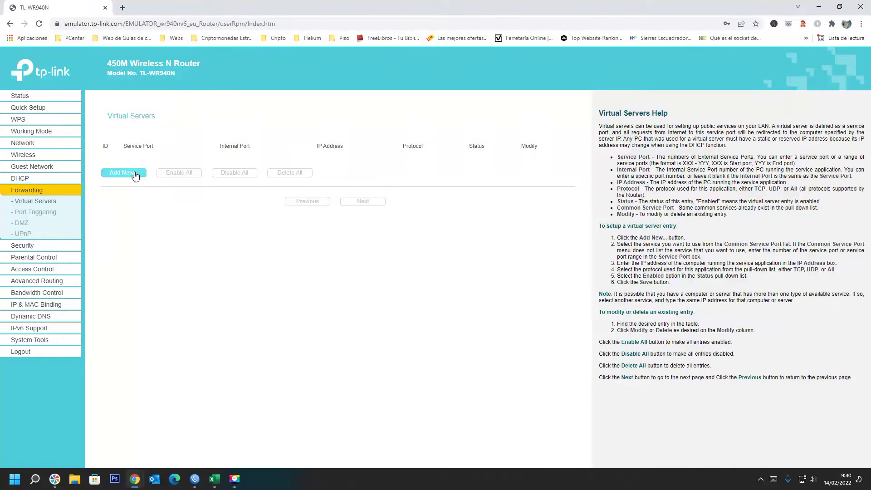
pyautogui.click(278, 145)
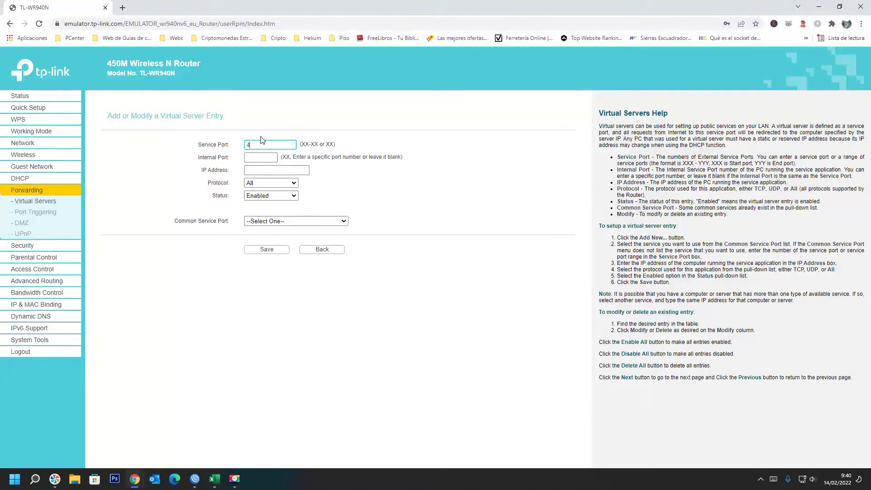
pyautogui.write('44158')
pyautogui.click(257, 160)
pyautogui.write('44158')
pyautogui.press('Tab')
pyautogui.write('92.168')
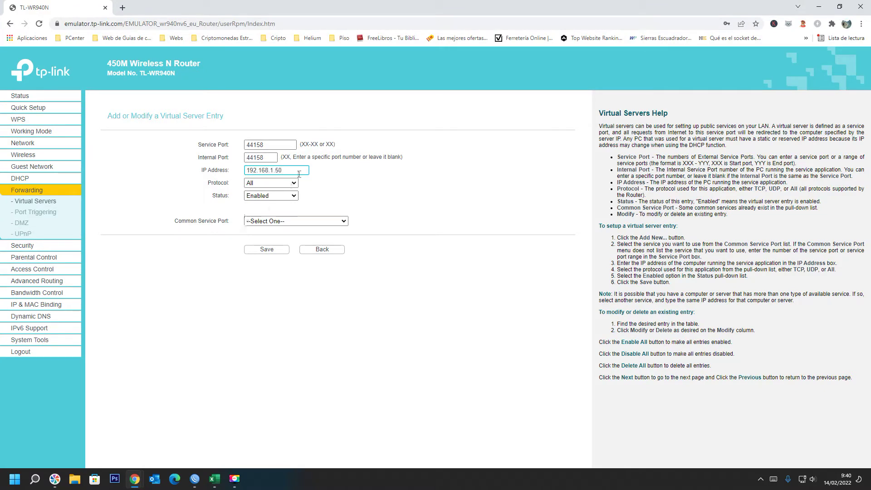
pyautogui.doubleClick(270, 169)
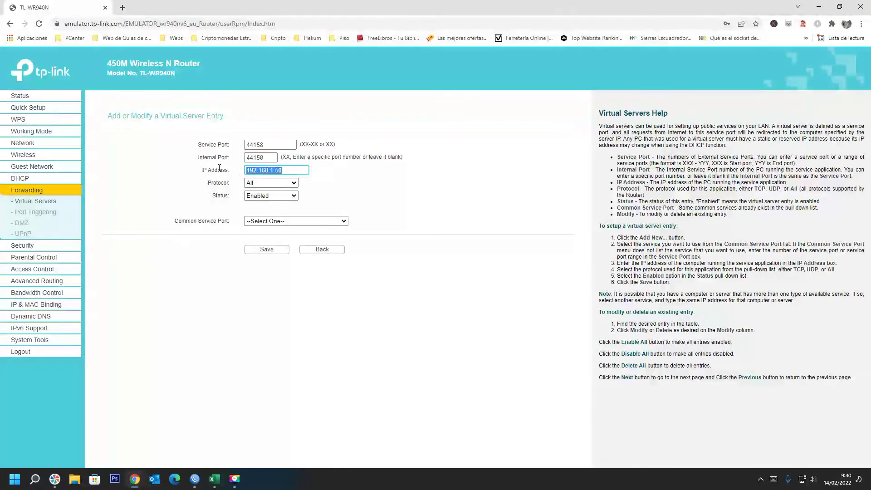
pyautogui.doubleClick(261, 158)
pyautogui.doubleClick(256, 144)
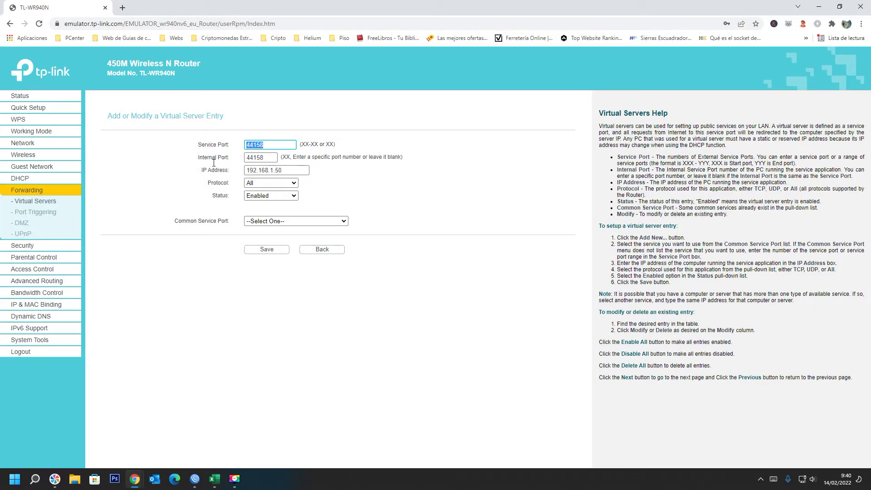
pyautogui.click(275, 250)
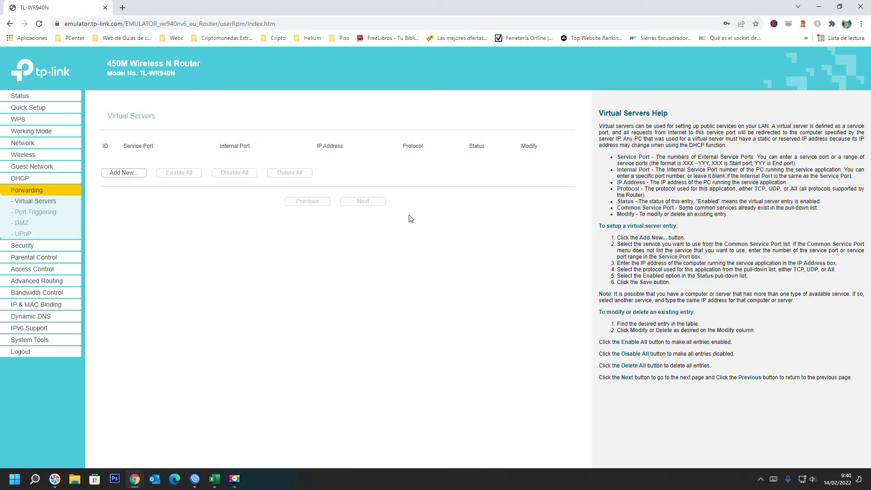
# Switch to WinBox, maximize its window and widen the In. Interface column of the NAT rule list.
pyautogui.hotkey('alt', 'Tab')
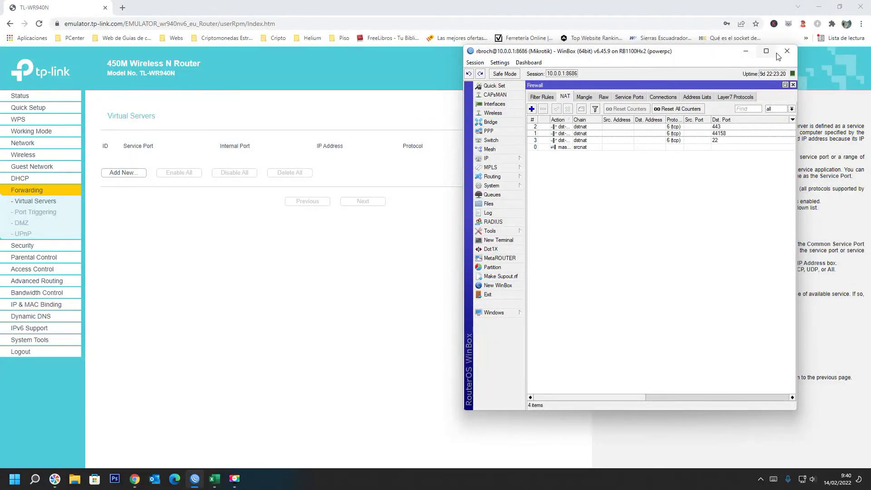
pyautogui.click(766, 52)
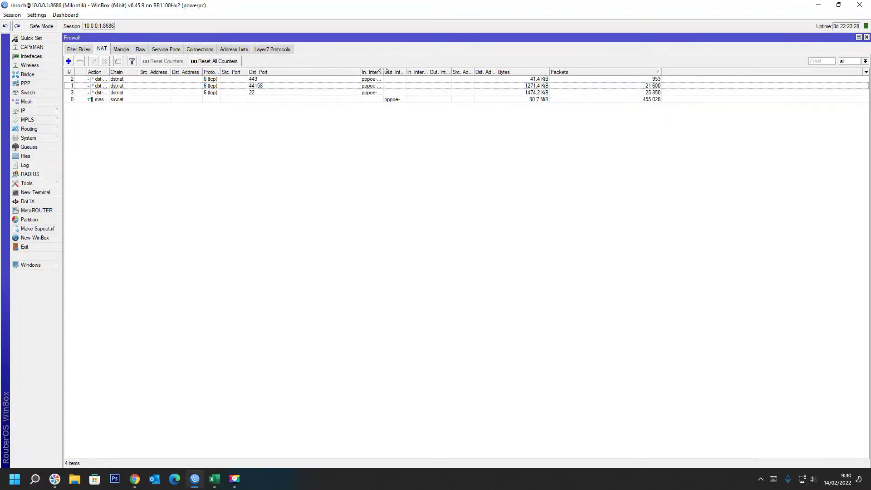
pyautogui.moveTo(383, 73); pyautogui.dragTo(461, 72)
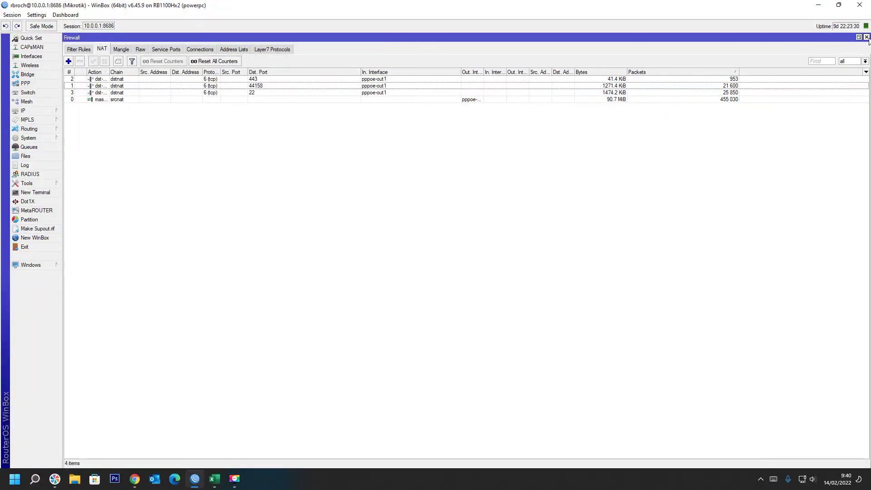
# Close the Firewall window, the terminal and the other open windows in the workspace.
pyautogui.click(867, 37)
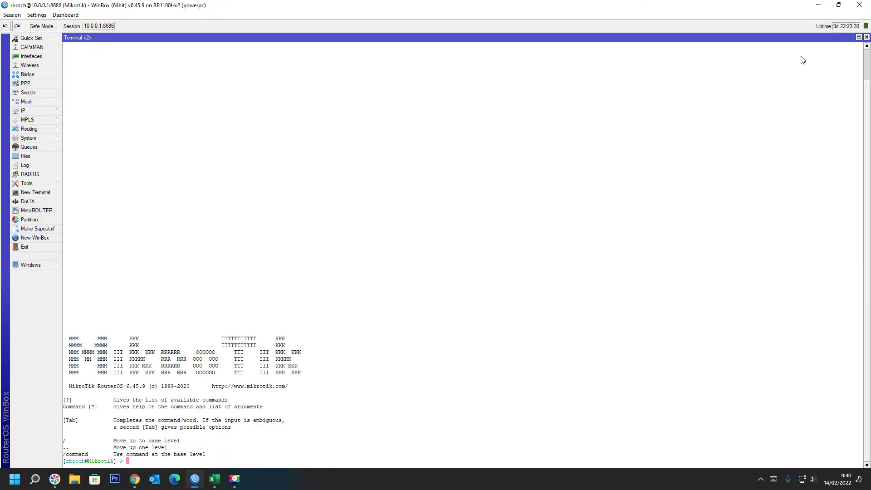
pyautogui.click(866, 37)
pyautogui.click(524, 165)
pyautogui.click(866, 37)
pyautogui.click(452, 124)
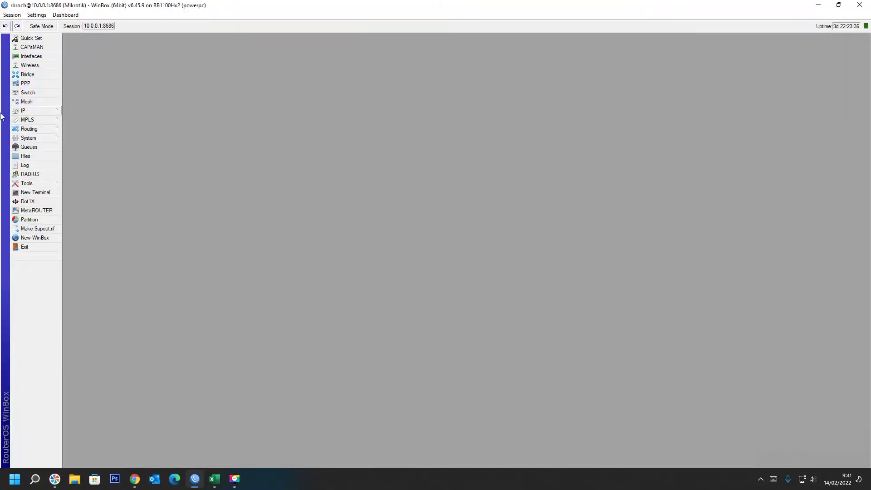
# Open the firewall's NAT rules and look up the Panther-X2 device's address in the DHCP server leases.
pyautogui.click(26, 115)
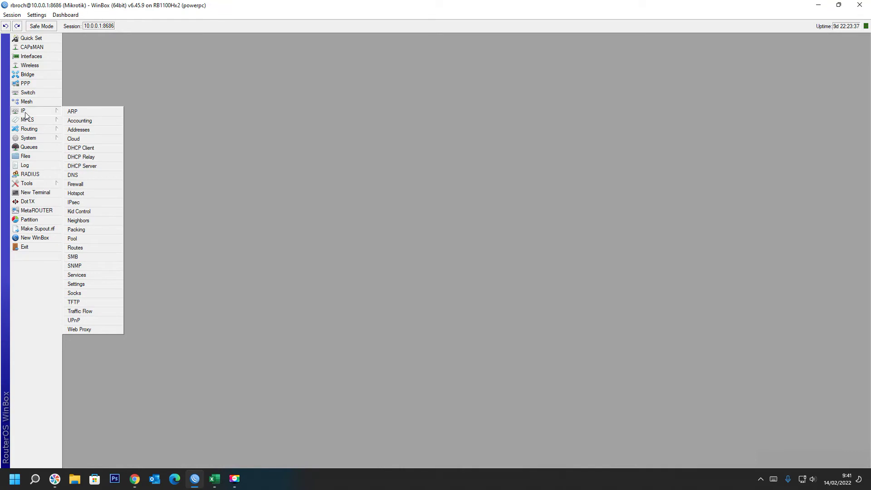
pyautogui.click(75, 184)
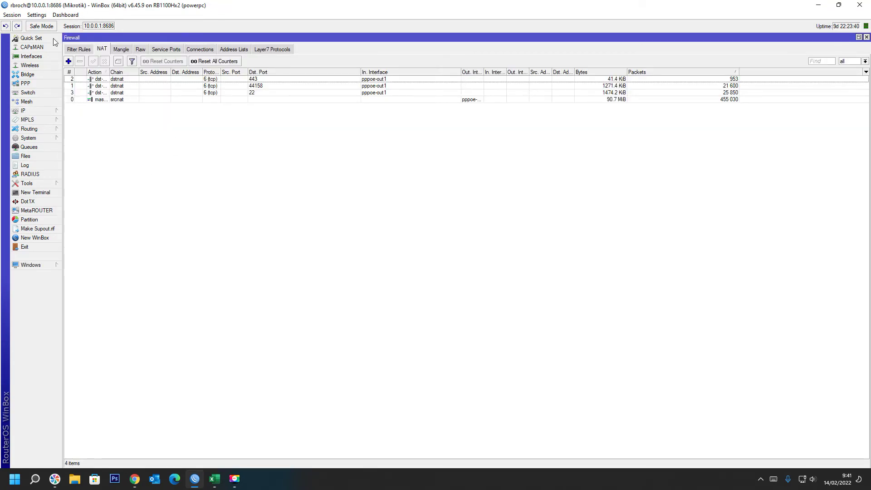
pyautogui.click(34, 112)
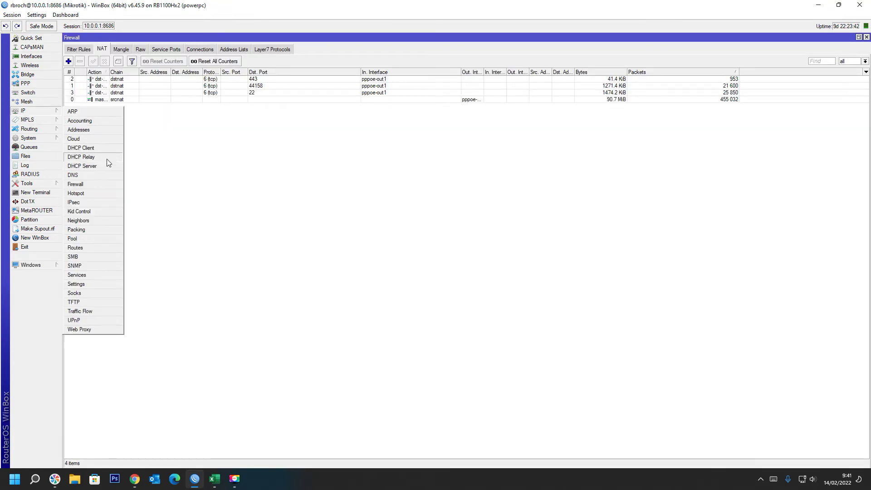
pyautogui.click(100, 159)
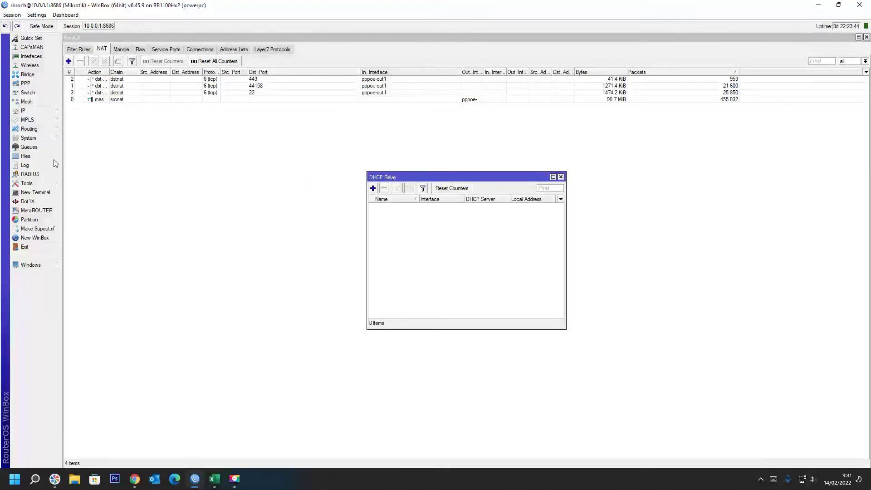
pyautogui.press('Escape')
pyautogui.click(42, 113)
pyautogui.click(101, 166)
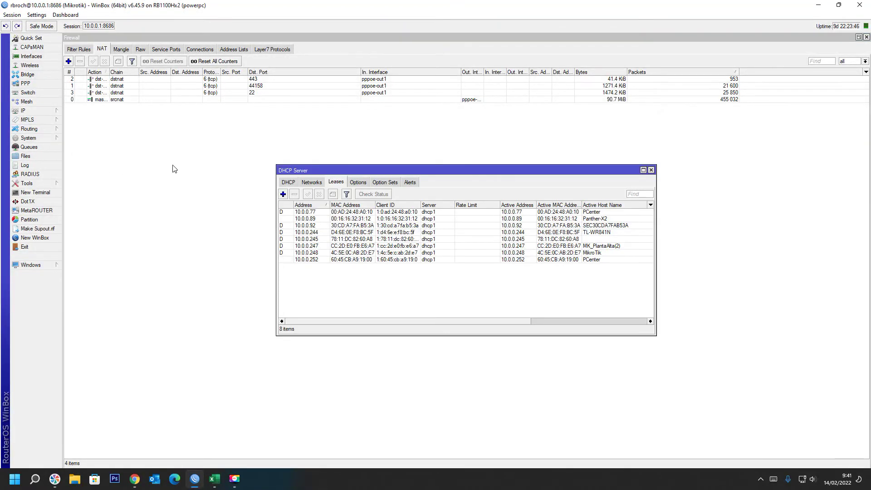
pyautogui.click(597, 219)
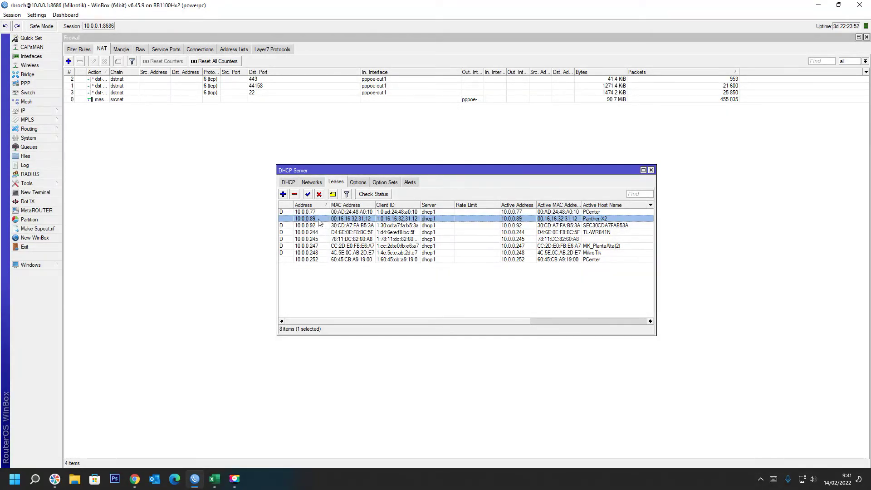
pyautogui.click(210, 159)
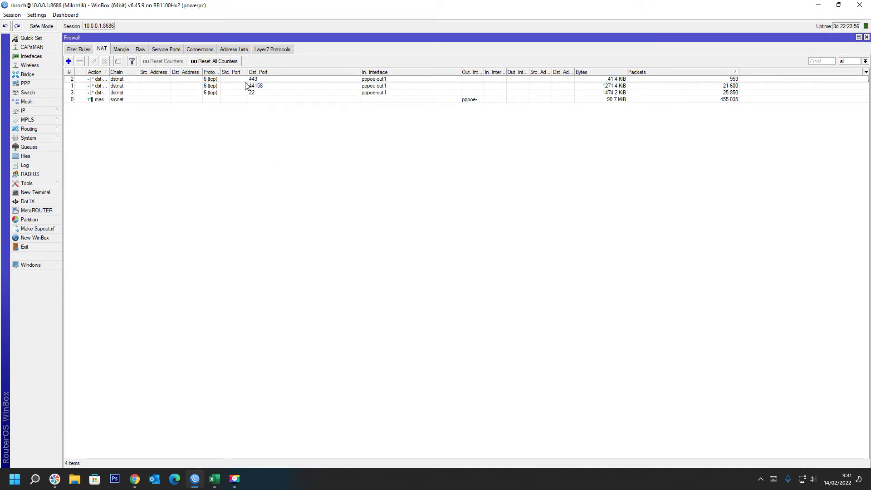
# Open the NAT rule for port 44158 and review its chain, protocol, destination port and incoming interface choices.
pyautogui.doubleClick(106, 86)
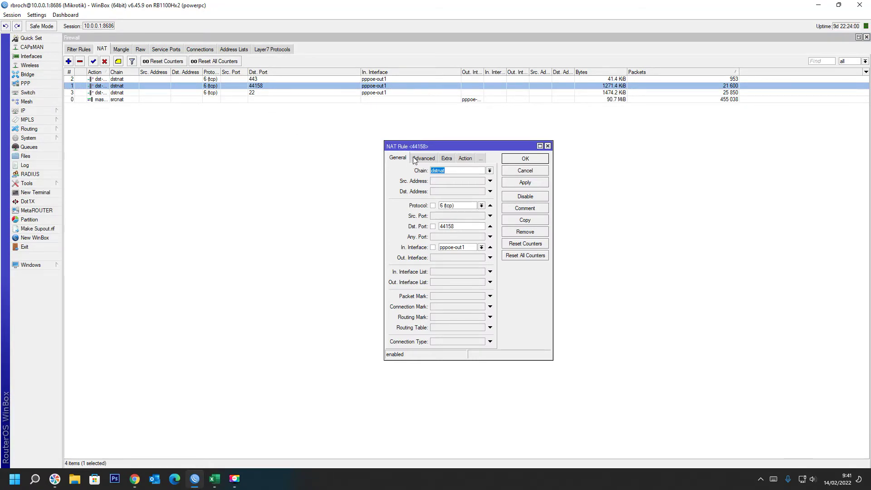
pyautogui.moveTo(417, 147); pyautogui.dragTo(423, 123)
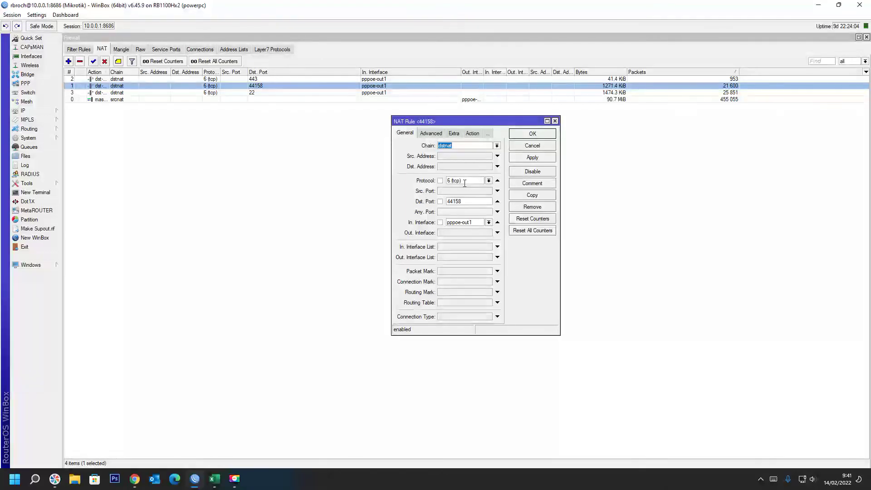
pyautogui.moveTo(470, 198); pyautogui.dragTo(441, 200)
pyautogui.click(489, 222)
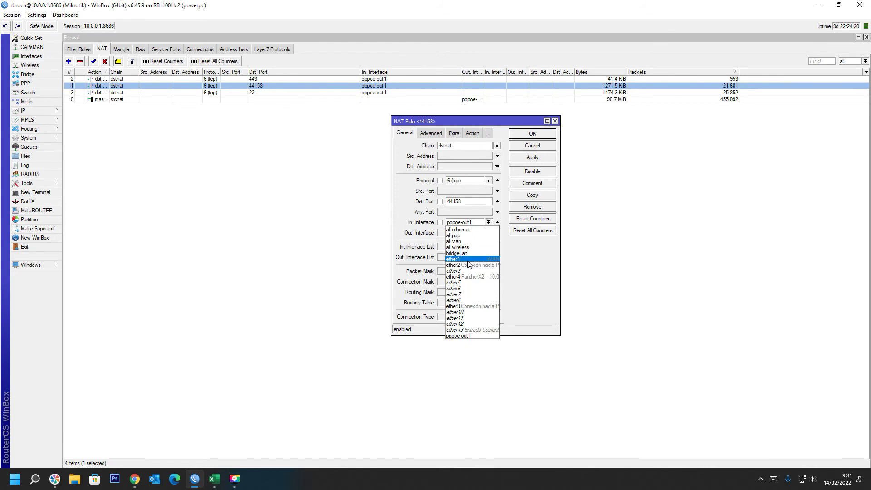
pyautogui.click(524, 274)
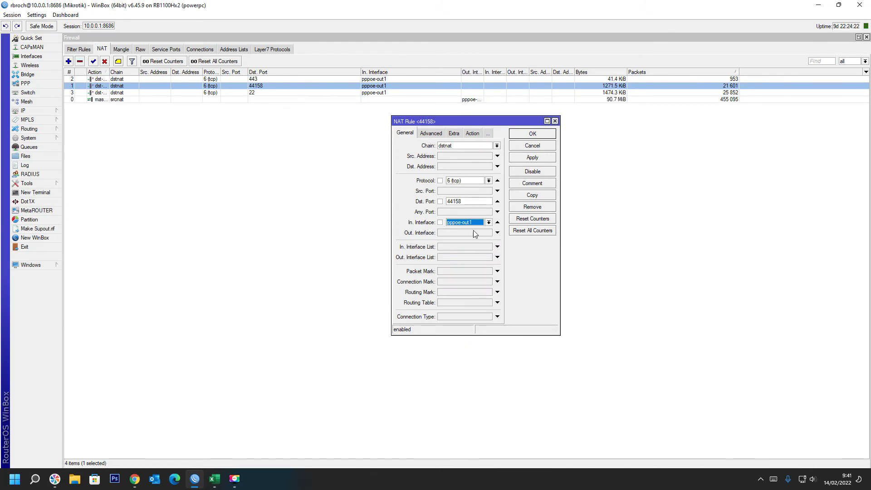
# Review the rule's action type, destination address and destination port, and accept the rule.
pyautogui.click(473, 135)
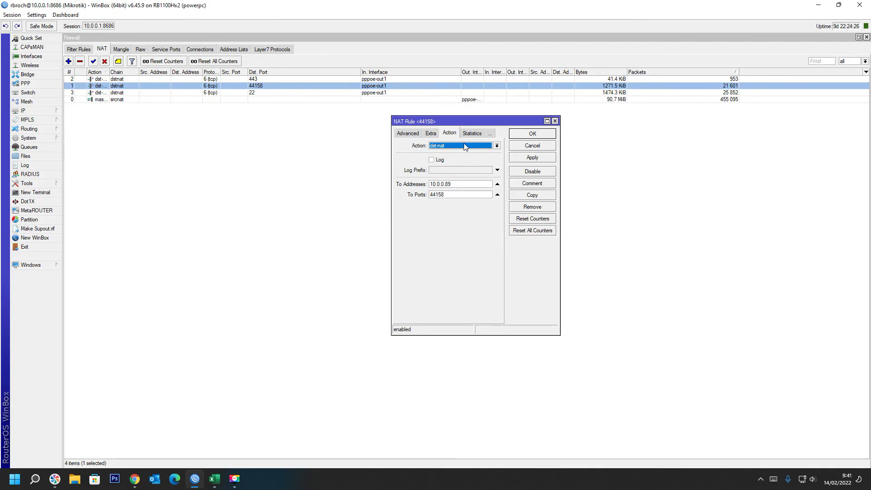
pyautogui.click(460, 146)
pyautogui.click(459, 146)
pyautogui.press('Tab')
pyautogui.press('Tab')
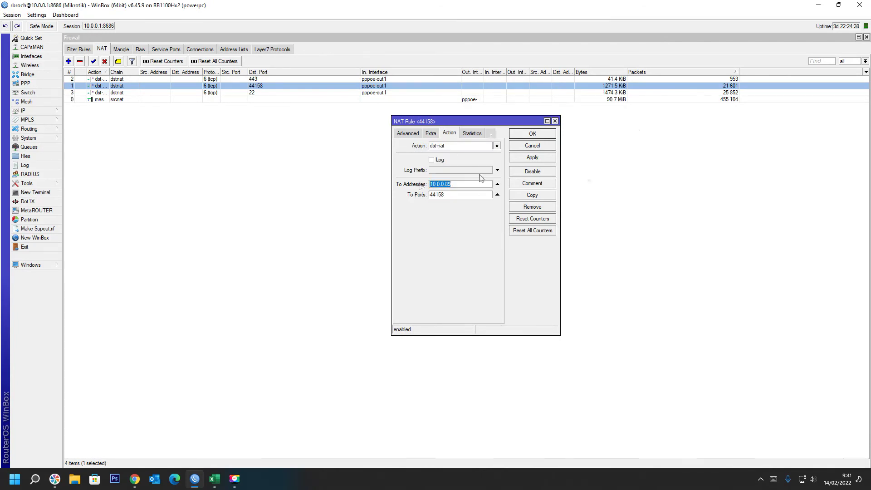
pyautogui.press('Tab')
pyautogui.click(529, 135)
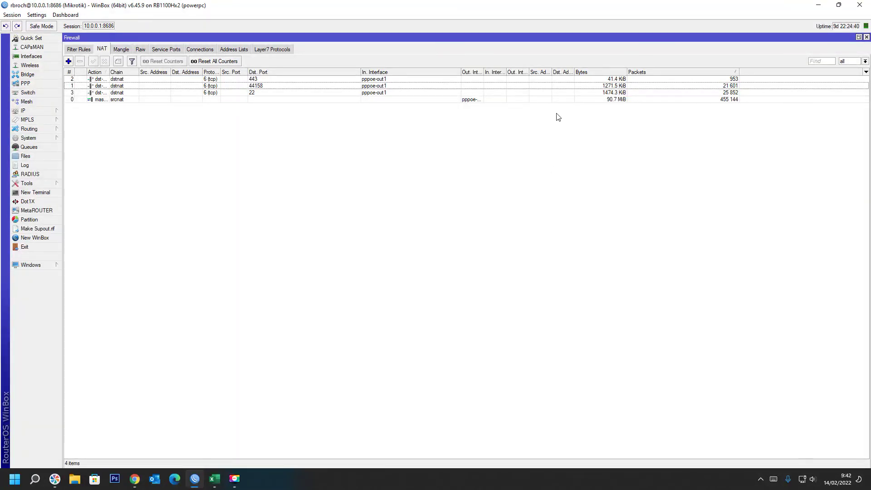
# Close the firewall window, the WinBox session and the browser with the router page.
pyautogui.press('Escape')
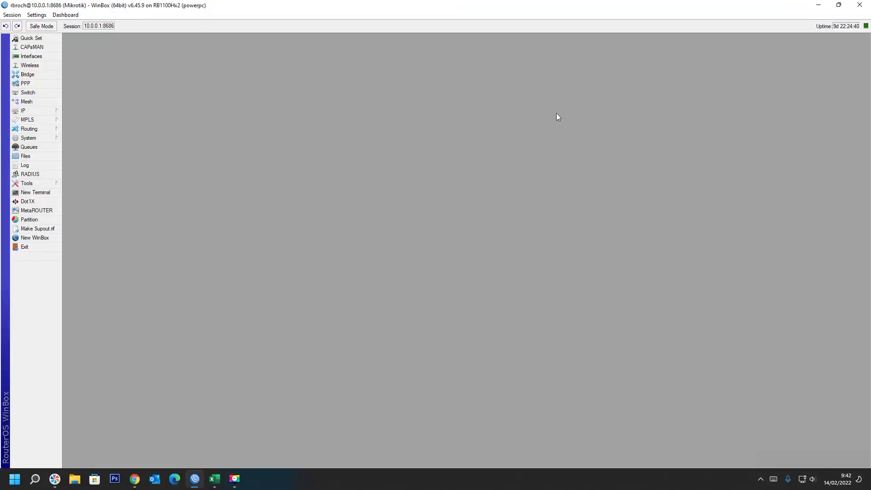
pyautogui.click(861, 5)
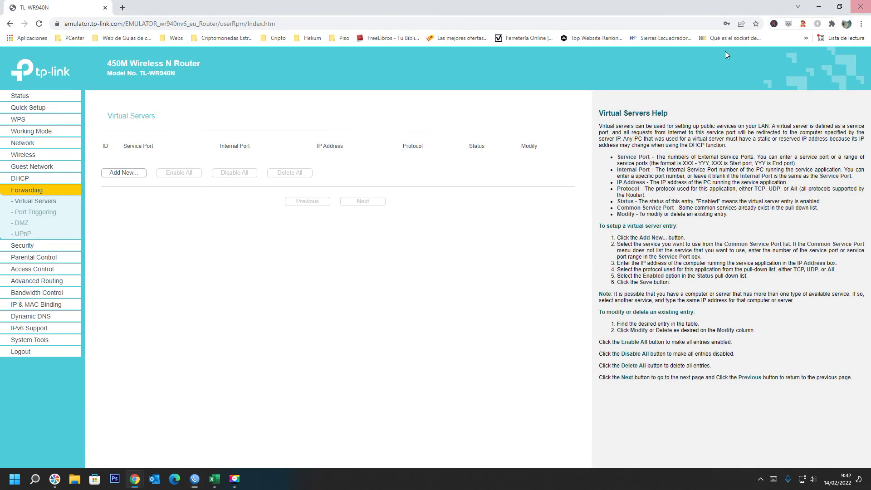
pyautogui.click(859, 5)
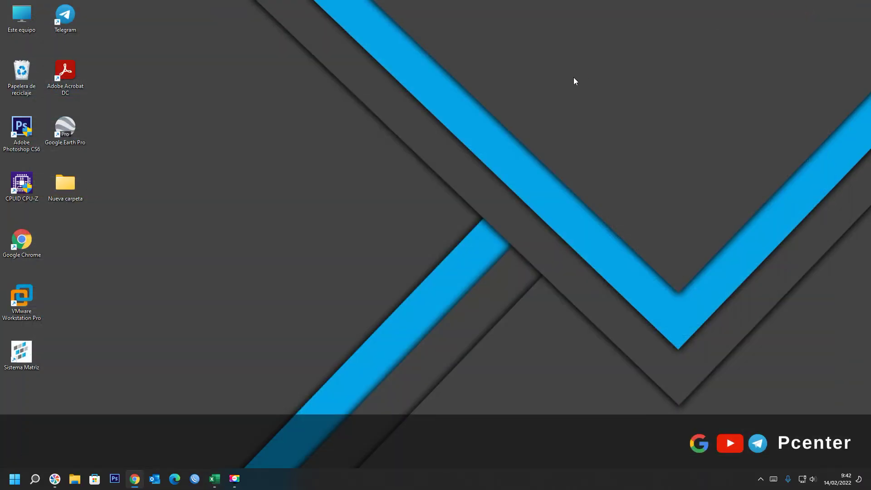